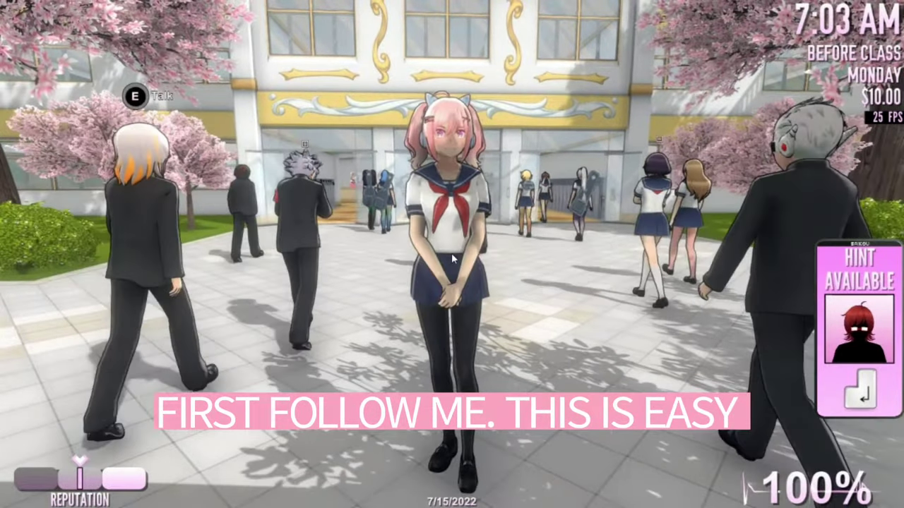
- Examine the Cardigan Sailor Uniform section of the Yandere Simulator Fanon wiki for its download link and installation instructions
{"action": "right_click", "coordinate": [452, 258]}
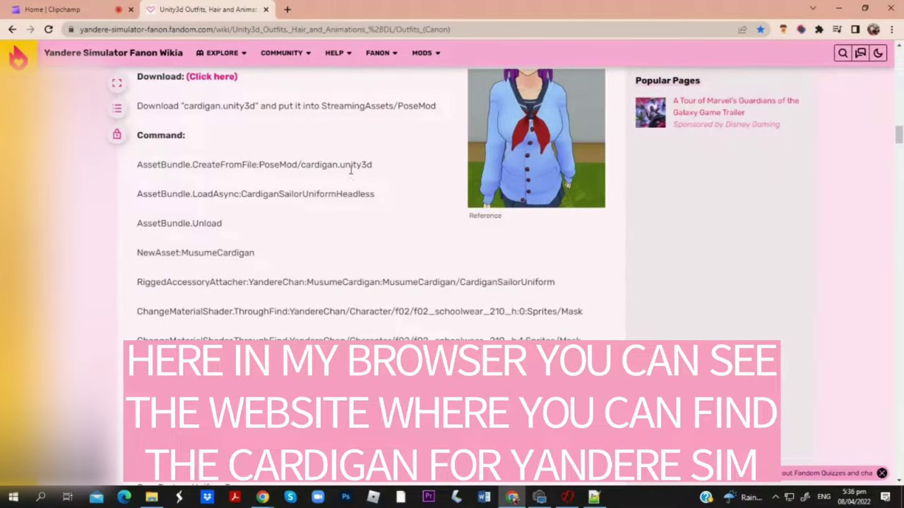
{"action": "scroll", "coordinate": [394, 156], "scroll_direction": "up", "scroll_amount": 3}
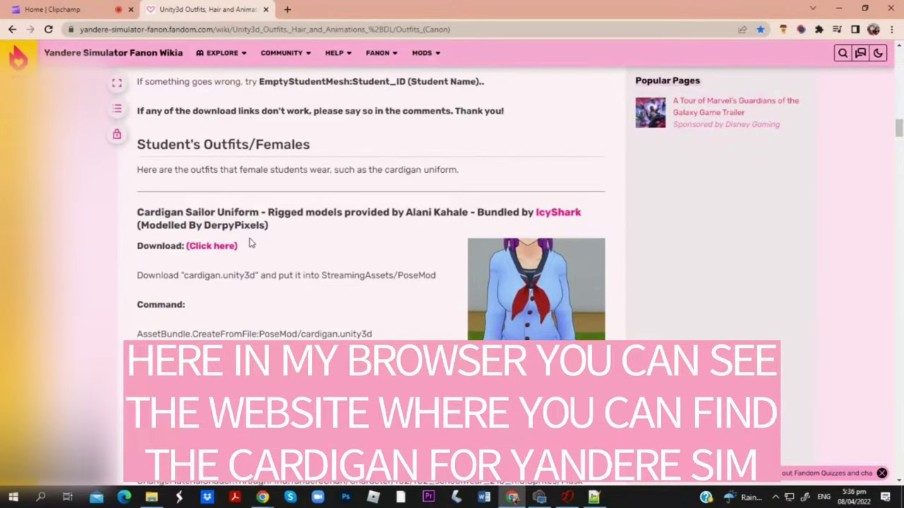
{"action": "left_click_drag", "start_coordinate": [212, 246], "coordinate": [130, 213]}
{"action": "left_click_drag", "start_coordinate": [438, 276], "coordinate": [149, 274]}
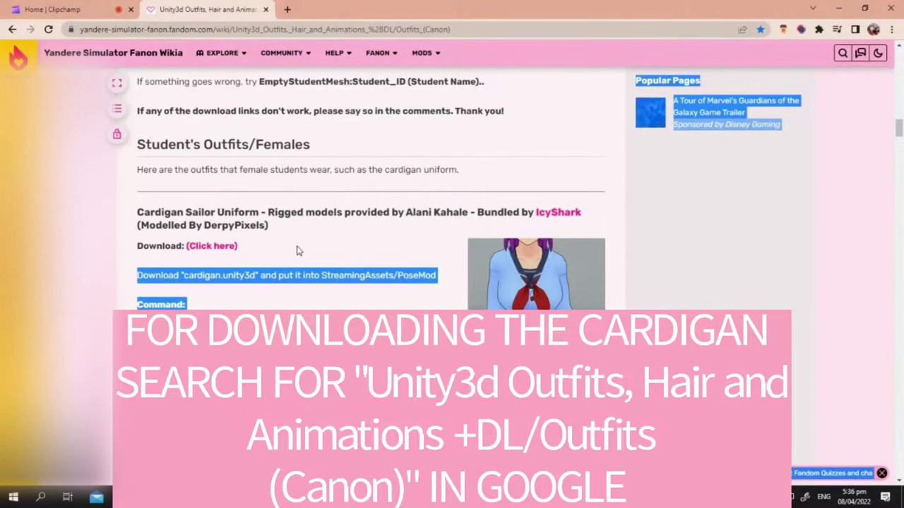
{"action": "left_click", "coordinate": [332, 250]}
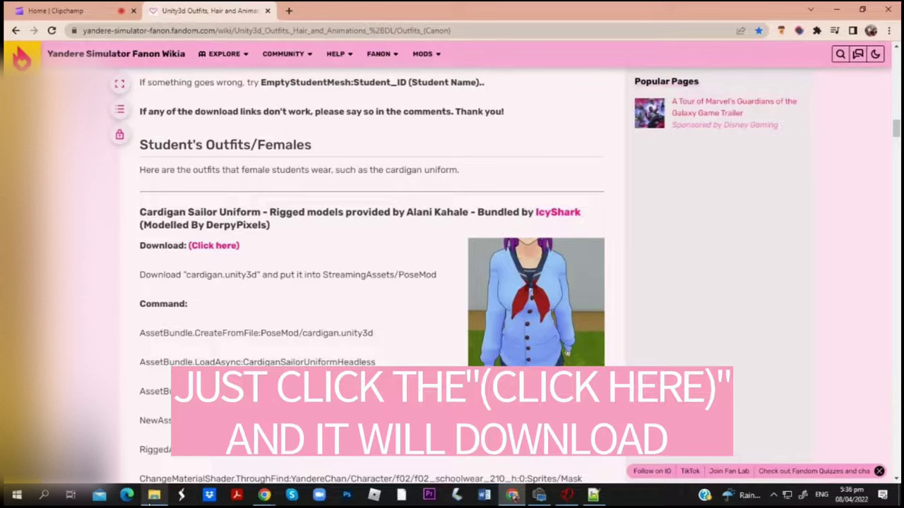
- Browse to the PoseMod folder inside latest, YandereSimulator_Data, StreamingAssets and check for the cardigan.unity3d file
{"action": "left_click", "coordinate": [152, 497]}
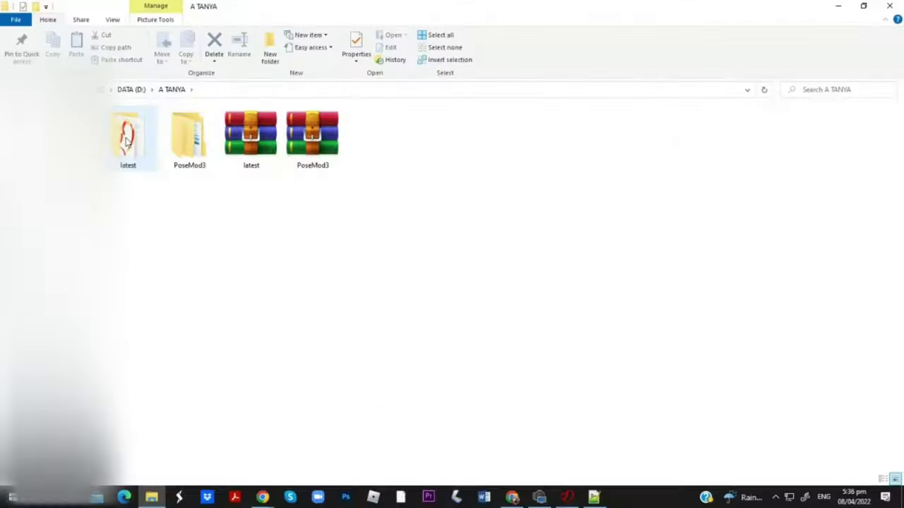
{"action": "double_click", "coordinate": [267, 158]}
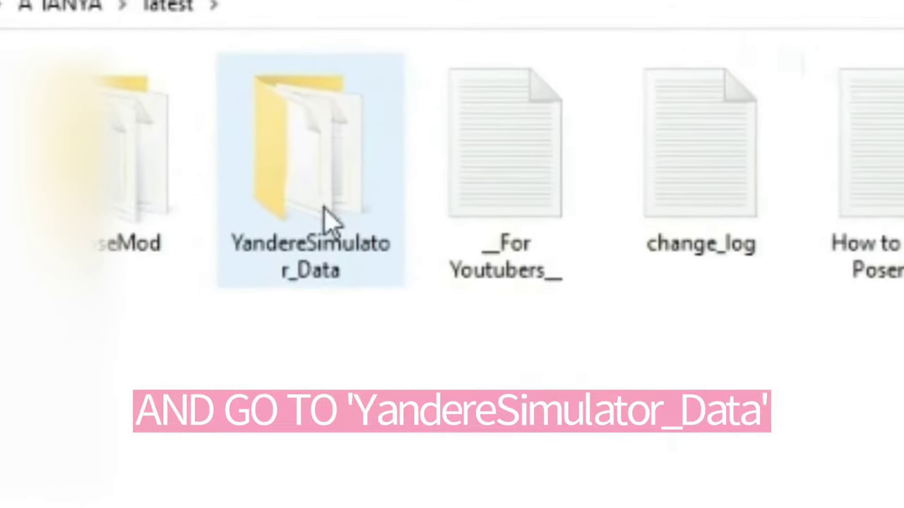
{"action": "left_click", "coordinate": [258, 161]}
{"action": "double_click", "coordinate": [332, 222]}
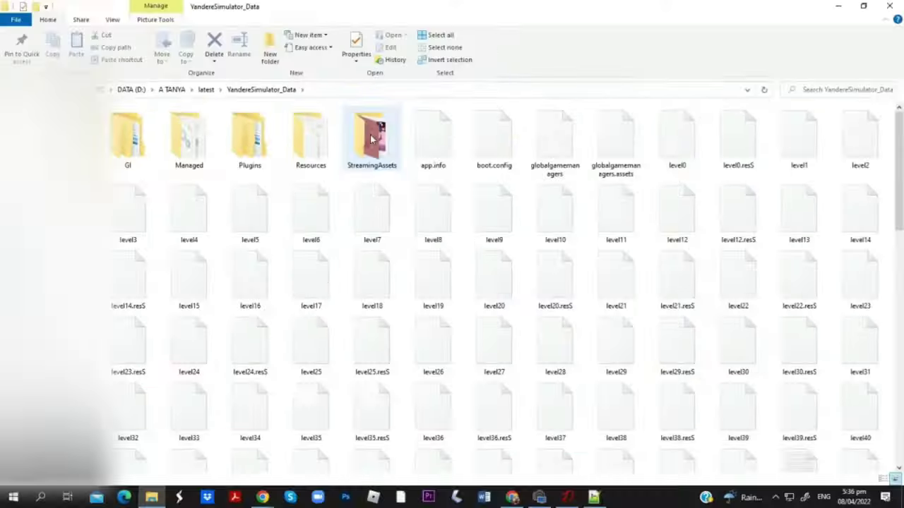
{"action": "double_click", "coordinate": [431, 233]}
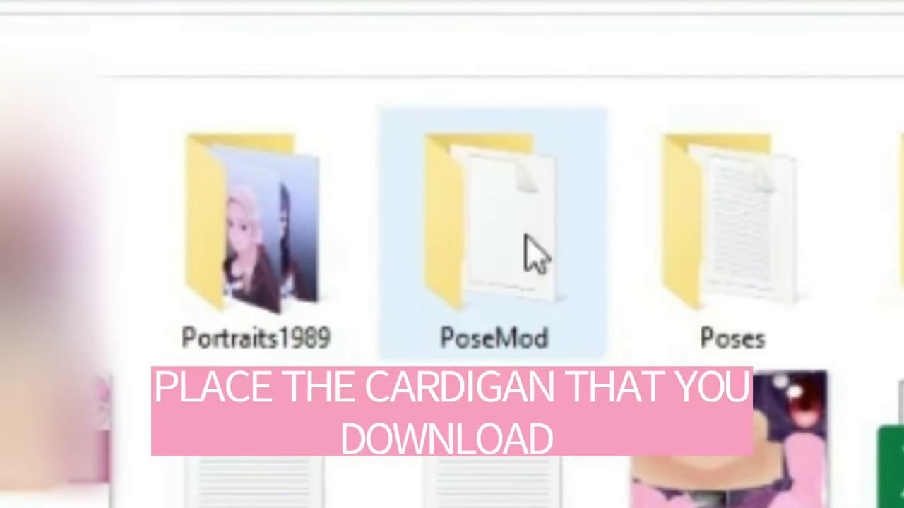
{"action": "double_click", "coordinate": [528, 249]}
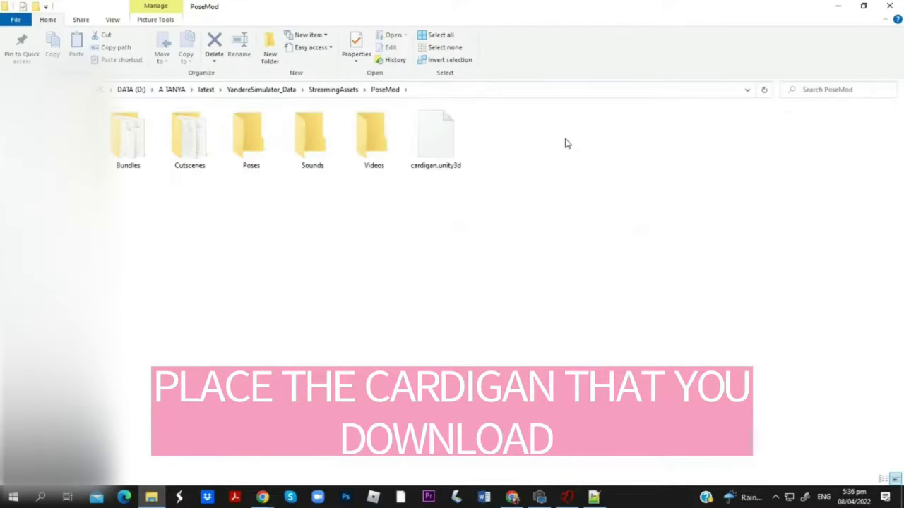
{"action": "left_click_drag", "start_coordinate": [544, 154], "coordinate": [428, 158]}
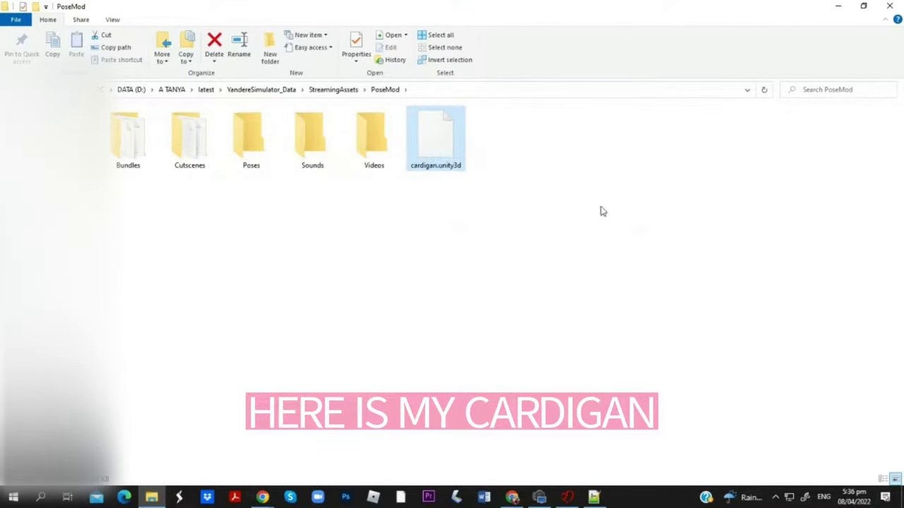
{"action": "left_click", "coordinate": [621, 220]}
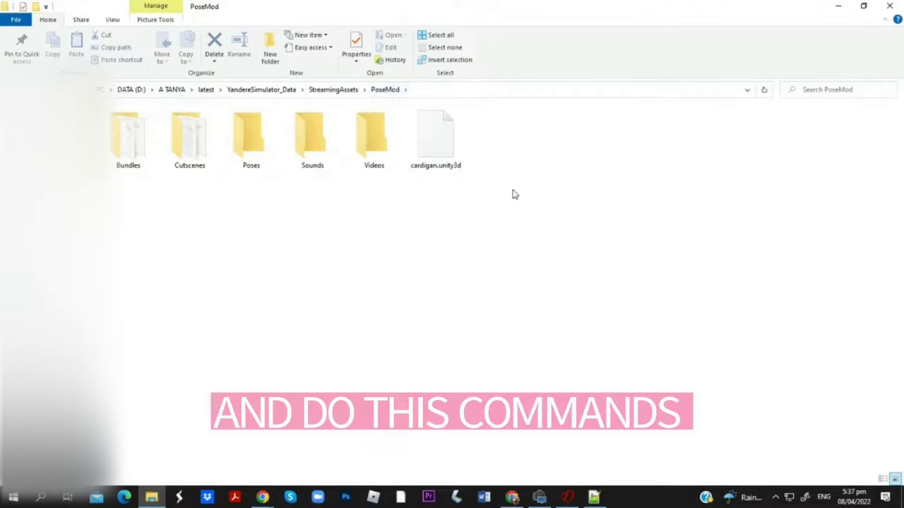
{"action": "left_click_drag", "start_coordinate": [516, 198], "coordinate": [477, 201]}
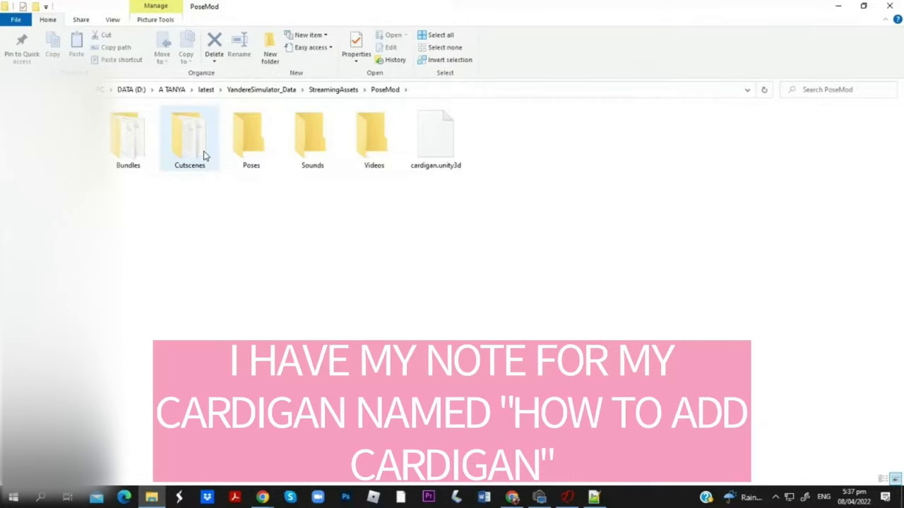
- Open the Cutscenes folder and bring up the HOW TO ADD CARDIGAN.txt note in Notepad++ alongside the wiki page
{"action": "double_click", "coordinate": [201, 155]}
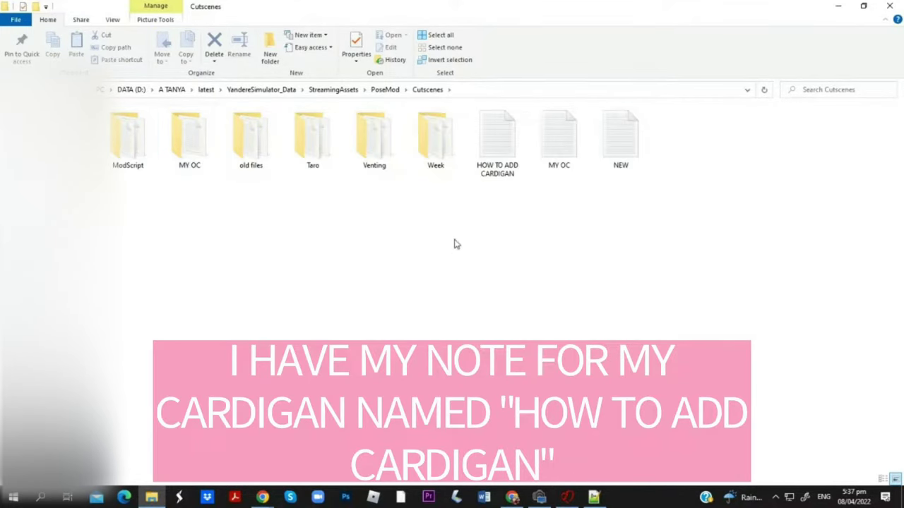
{"action": "left_click_drag", "start_coordinate": [456, 237], "coordinate": [526, 236]}
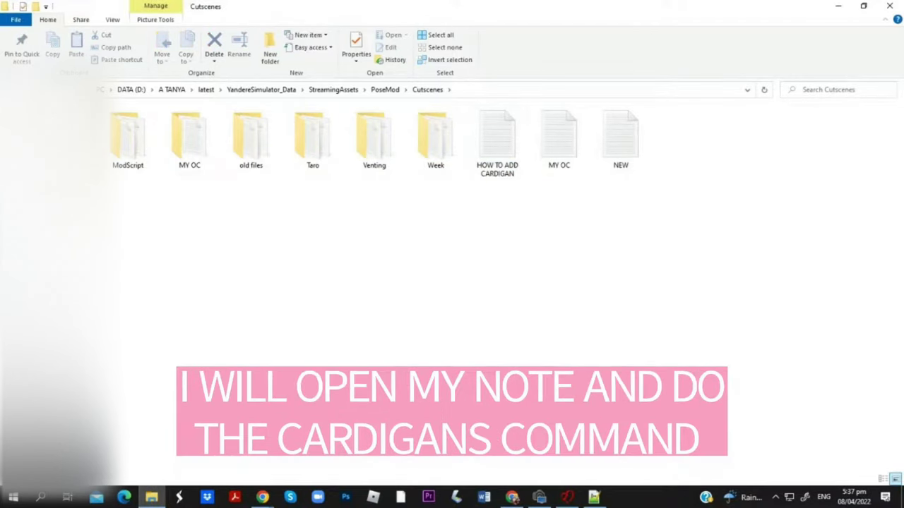
{"action": "left_click", "coordinate": [595, 498]}
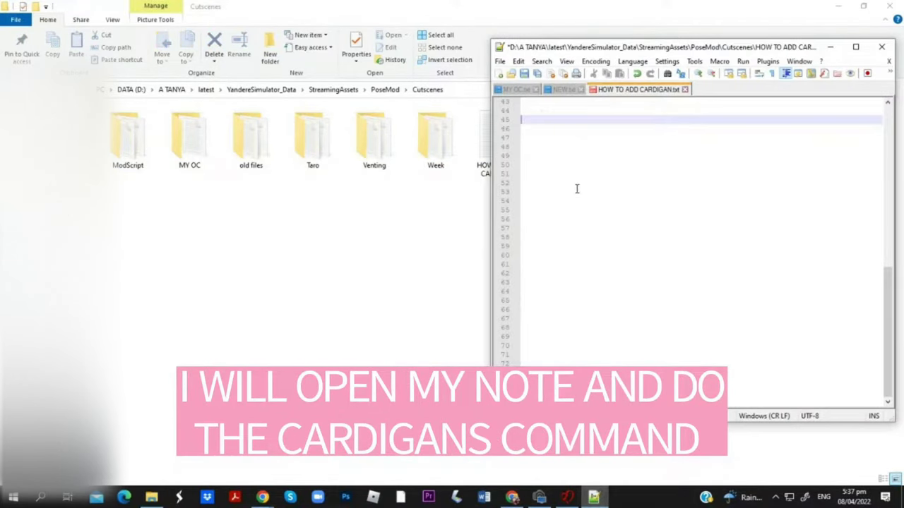
{"action": "left_click", "coordinate": [512, 497]}
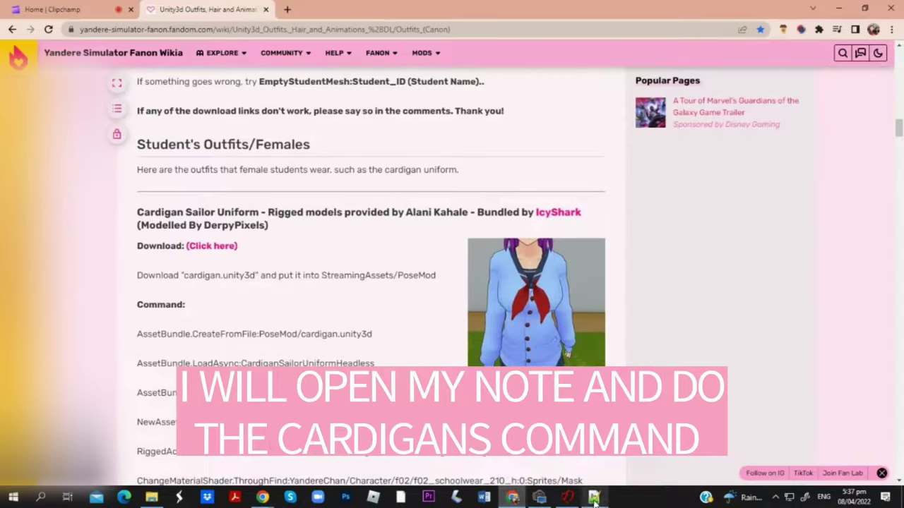
{"action": "mouse_move", "coordinate": [595, 498]}
{"action": "left_click", "coordinate": [590, 471]}
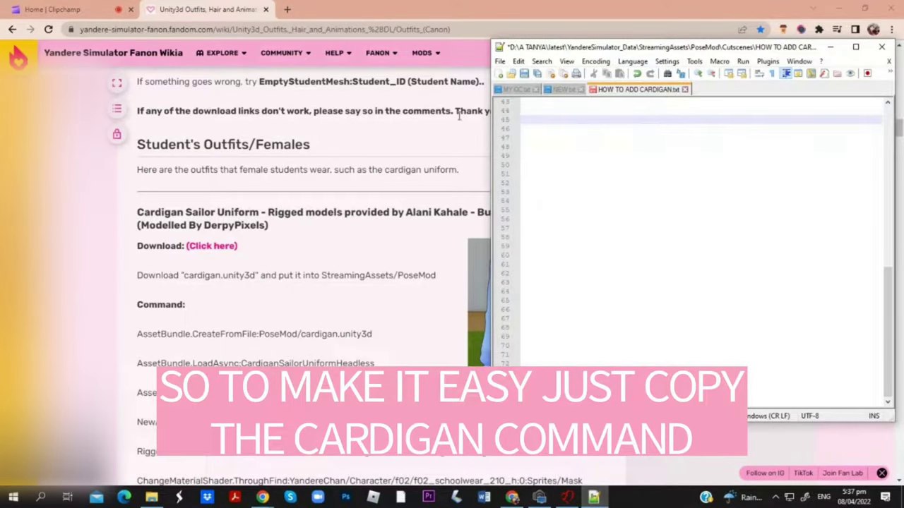
- Copy the wiki's cardigan commands, from AssetBundle.CreateFromFile through the last ChangeMaterialShader line, into the note starting at line 45
{"action": "scroll", "coordinate": [317, 324], "scroll_direction": "down", "scroll_amount": 3}
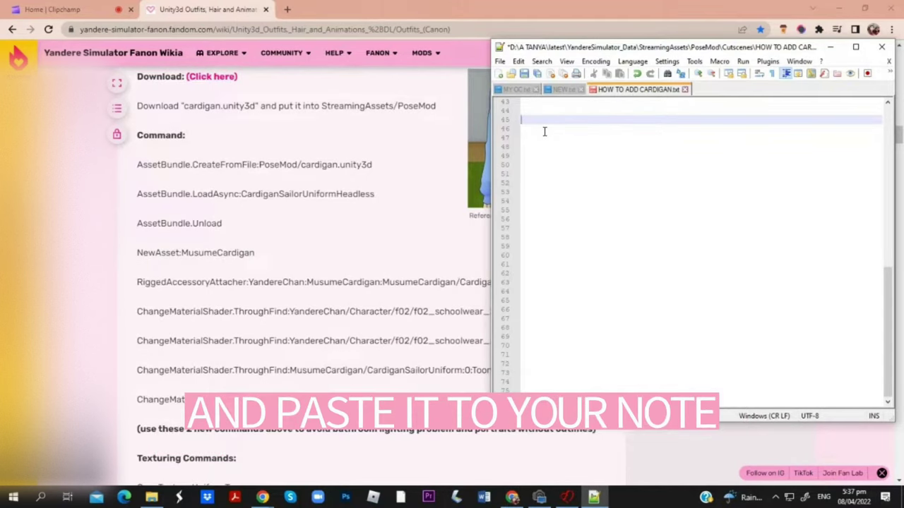
{"action": "type", "text": "File:PoseMod/cardigan.unity3d"}
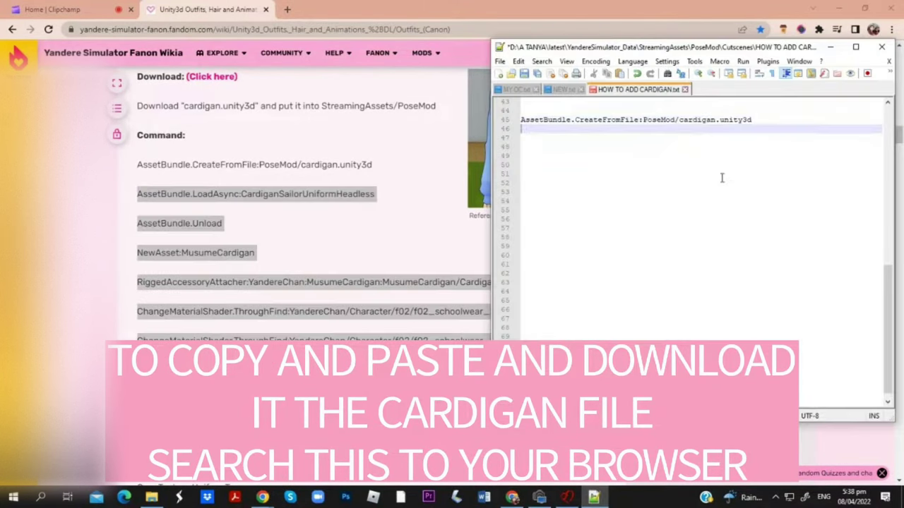
{"action": "key", "text": "ctrl+v"}
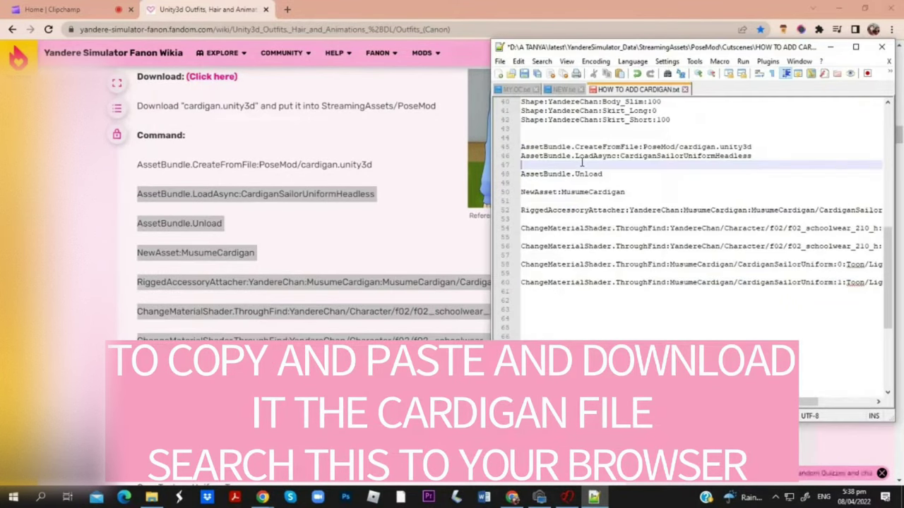
- Remove the blank lines between the pasted cardigan commands so that they follow each other directly
{"action": "key", "text": "BackSpace"}
{"action": "left_click", "coordinate": [581, 173]}
{"action": "key", "text": "BackSpace"}
{"action": "left_click", "coordinate": [593, 182]}
{"action": "key", "text": "BackSpace"}
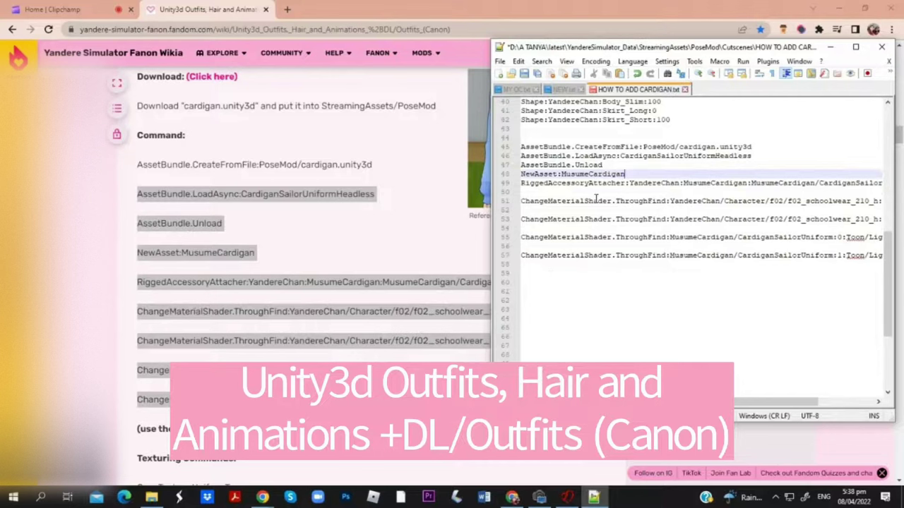
{"action": "key", "text": "Down"}
{"action": "key", "text": "End"}
{"action": "key", "text": "Delete"}
{"action": "key", "text": "Down"}
{"action": "key", "text": "End"}
{"action": "key", "text": "Delete"}
{"action": "key", "text": "Down"}
{"action": "key", "text": "End"}
{"action": "key", "text": "Delete"}
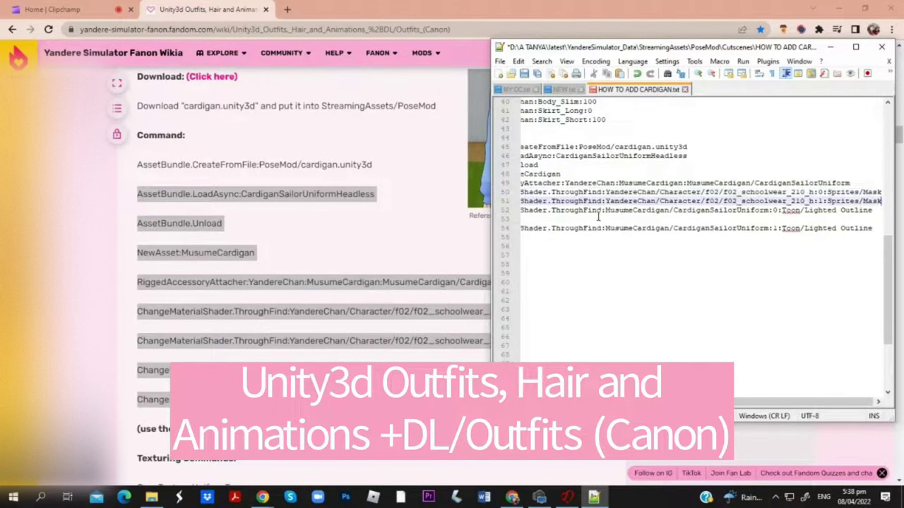
{"action": "key", "text": "Down"}
{"action": "key", "text": "End"}
{"action": "key", "text": "Delete"}
{"action": "left_click_drag", "start_coordinate": [739, 404], "coordinate": [689, 403]}
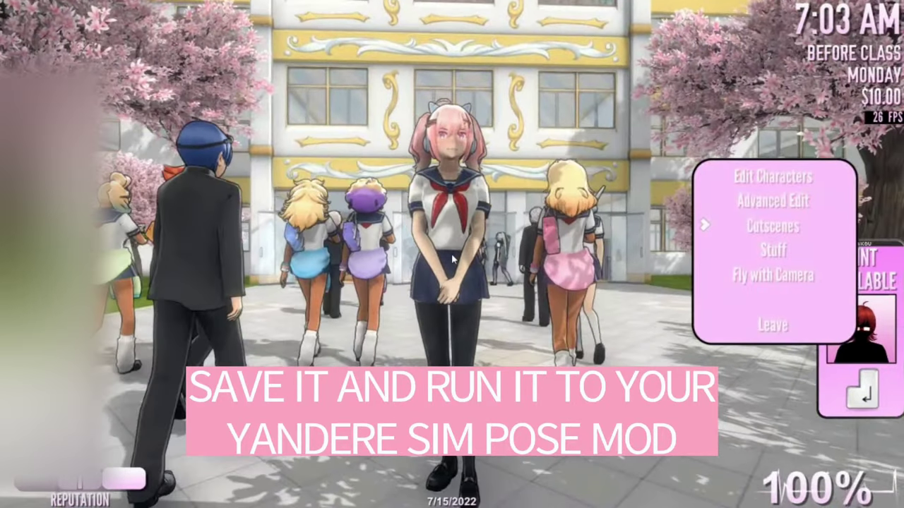
- Switch to Yandere Simulator and run the HOW TO ADD CARDIGAN script from the pose mod's Cutscenes list
{"action": "key", "text": "Down"}
{"action": "key", "text": "Return"}
{"action": "key", "text": "Up"}
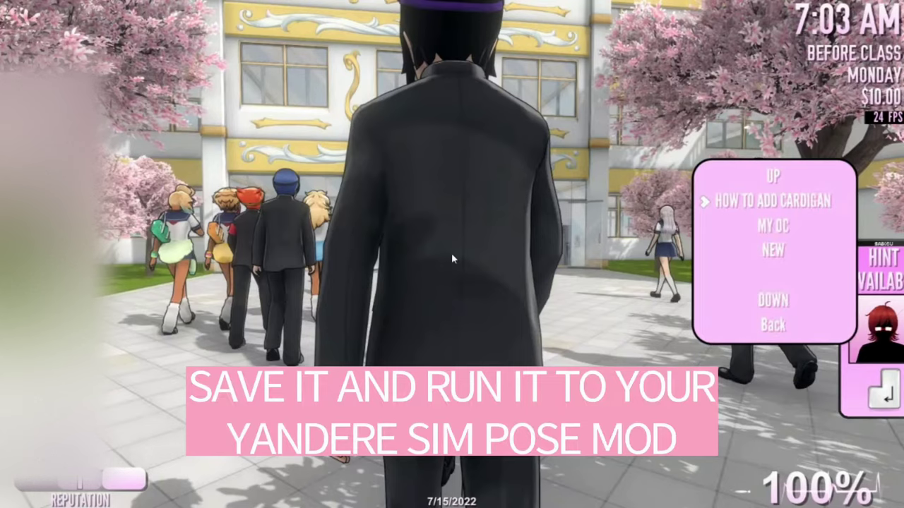
{"action": "key", "text": "e"}
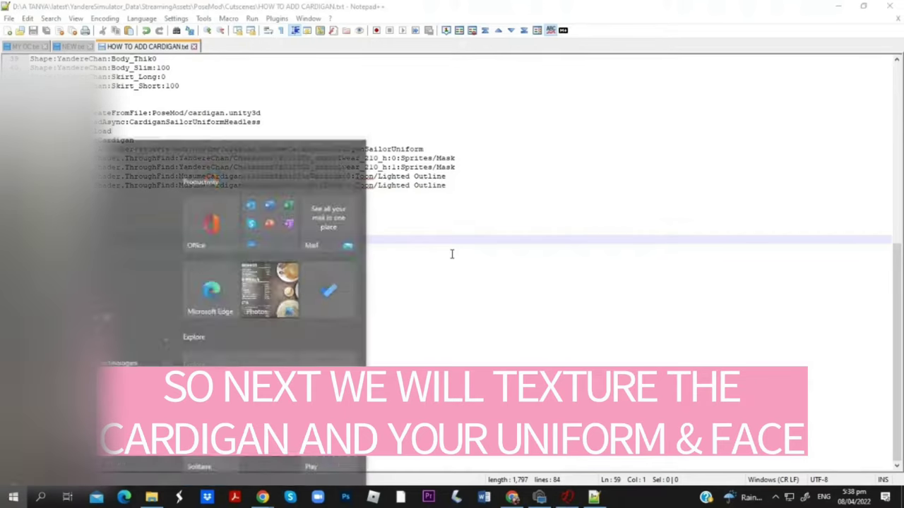
{"action": "scroll", "coordinate": [144, 224], "scroll_direction": "up", "scroll_amount": 2}
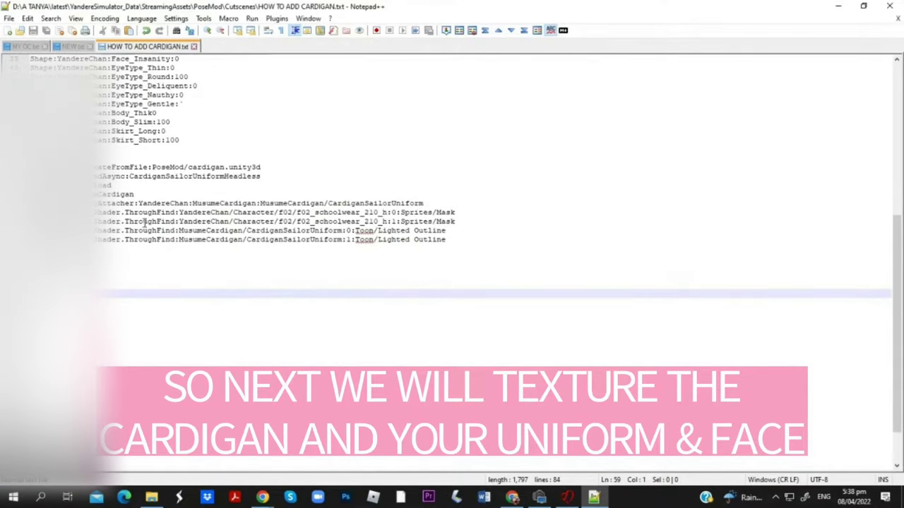
{"action": "left_click_drag", "start_coordinate": [190, 201], "coordinate": [216, 276]}
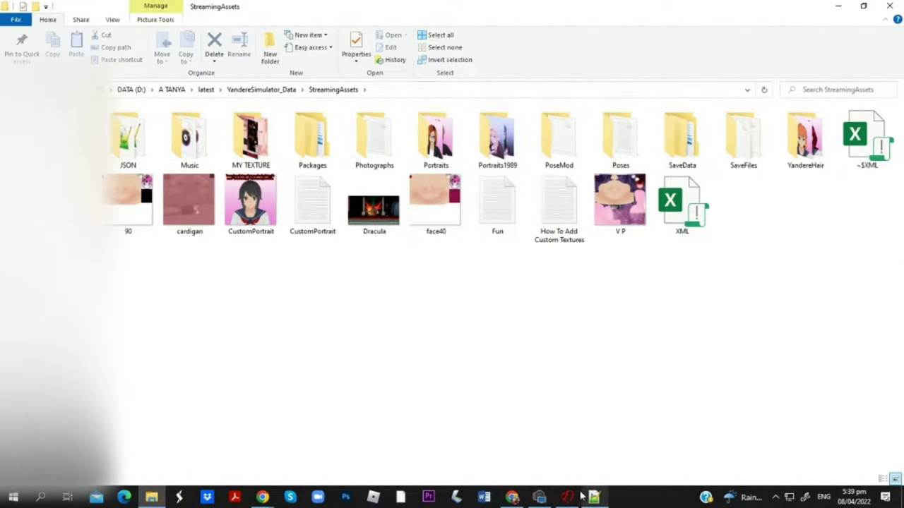
{"action": "mouse_move", "coordinate": [572, 498]}
{"action": "mouse_move", "coordinate": [576, 466]}
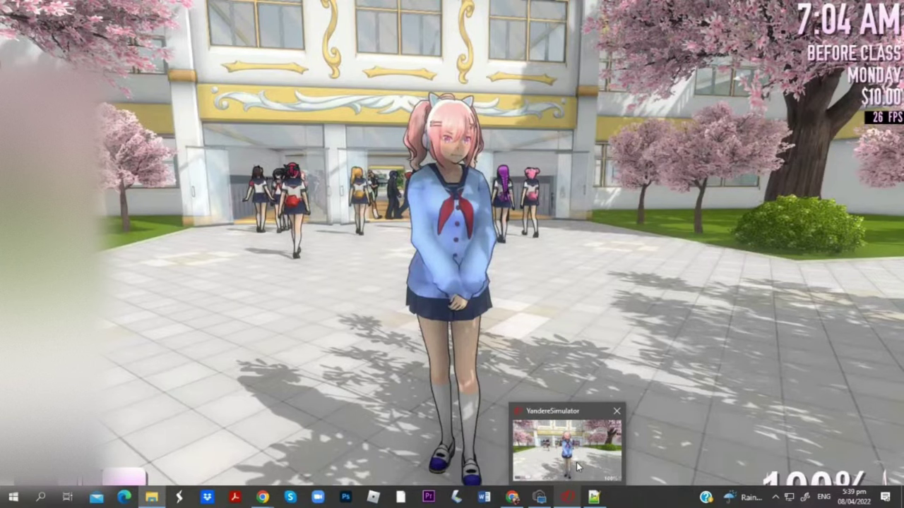
{"action": "left_click", "coordinate": [594, 497]}
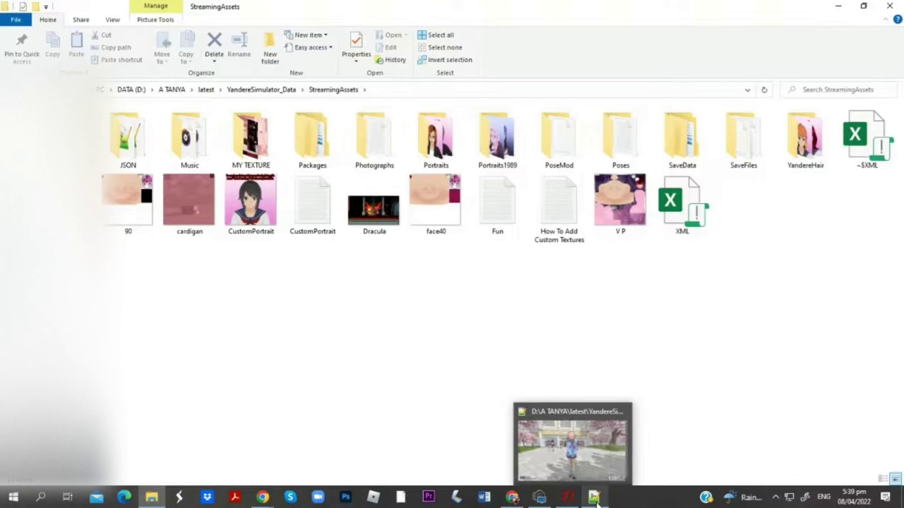
- Bring up the wiki's Texturing Commands for the cardigan with the HOW TO ADD CARDIGAN.txt note in a smaller window beside them
{"action": "left_click", "coordinate": [513, 497]}
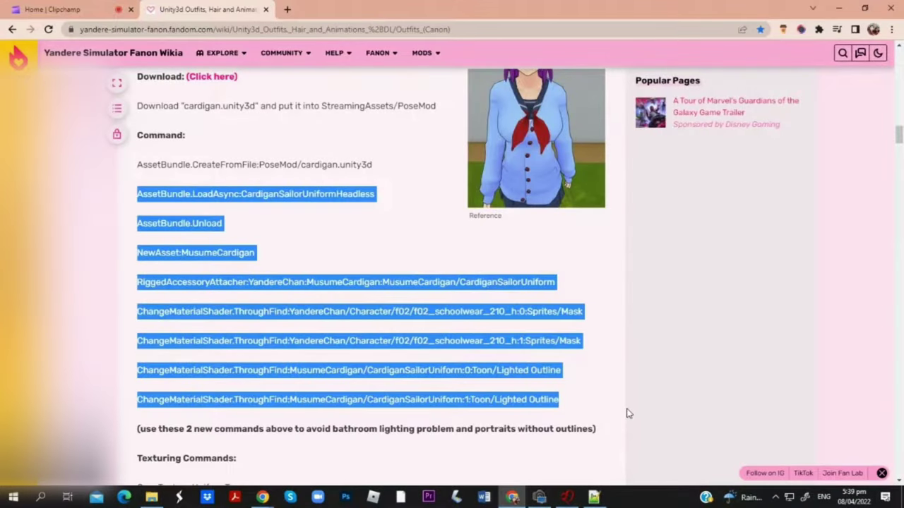
{"action": "scroll", "coordinate": [469, 363], "scroll_direction": "down", "scroll_amount": 4}
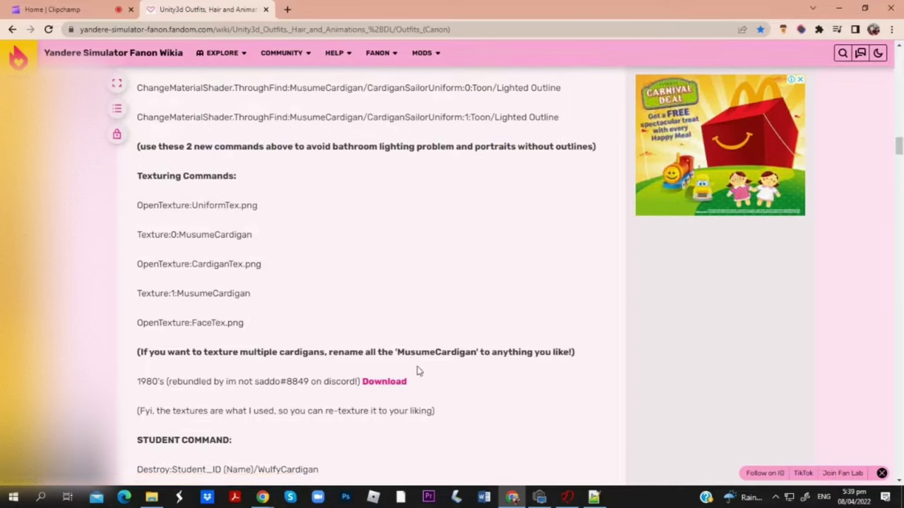
{"action": "left_click", "coordinate": [596, 498]}
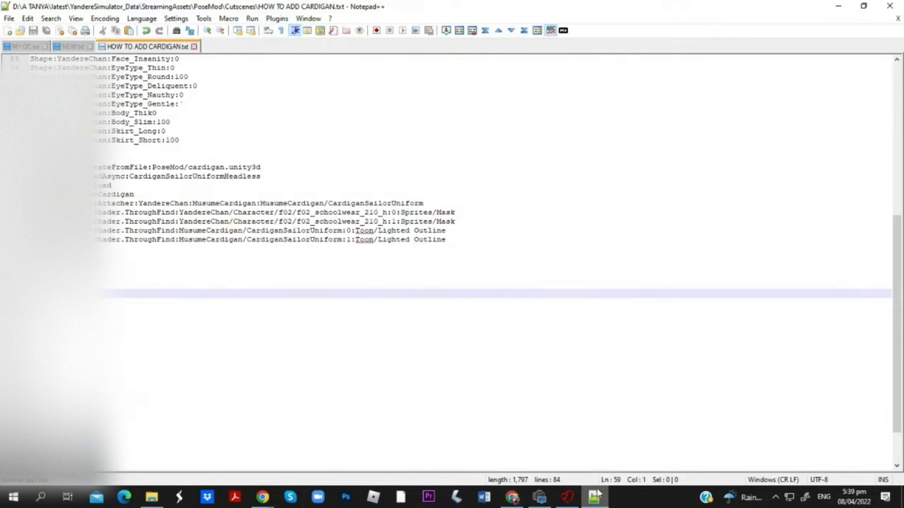
{"action": "left_click", "coordinate": [866, 6]}
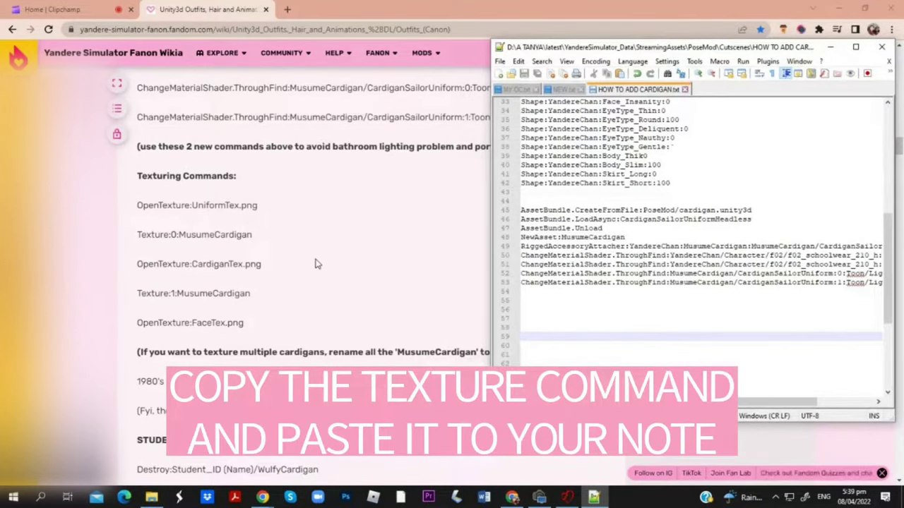
- Copy the wiki commands from OpenTexture:UniformTex.png through OpenTexture:FaceTex.png into the note from line 55, without blank lines between them
{"action": "left_click_drag", "start_coordinate": [278, 326], "coordinate": [136, 204]}
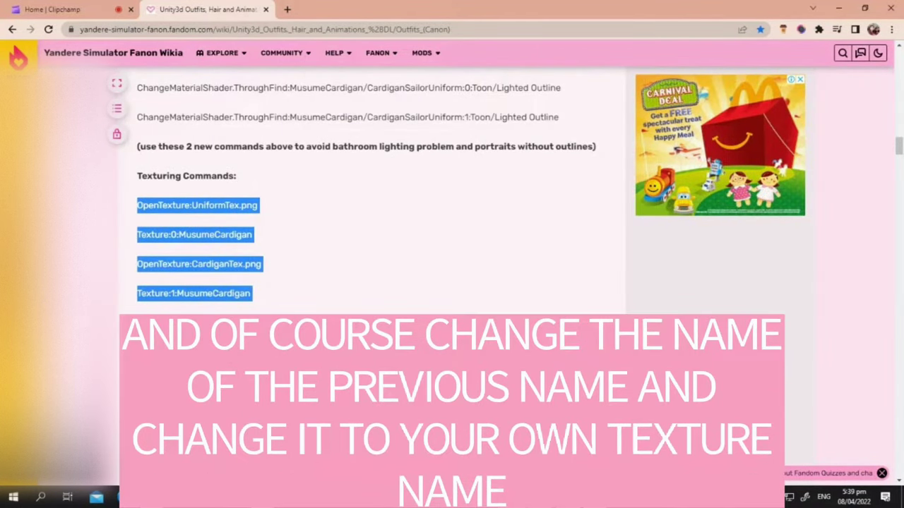
{"action": "key", "text": "alt+Tab"}
{"action": "left_click", "coordinate": [549, 302]}
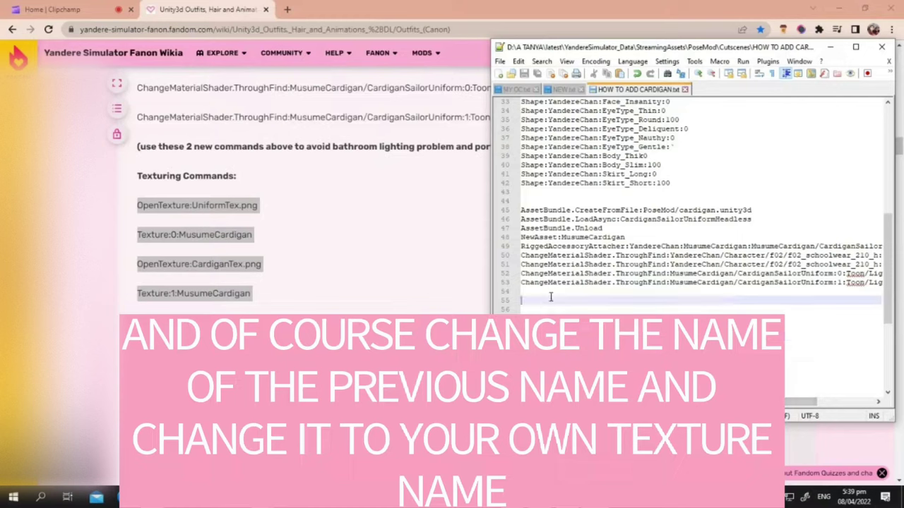
{"action": "type", "text": "OpenTexture:UniformTex.png"}
{"action": "type", "text": "Texture:0:MusumeCardigan"}
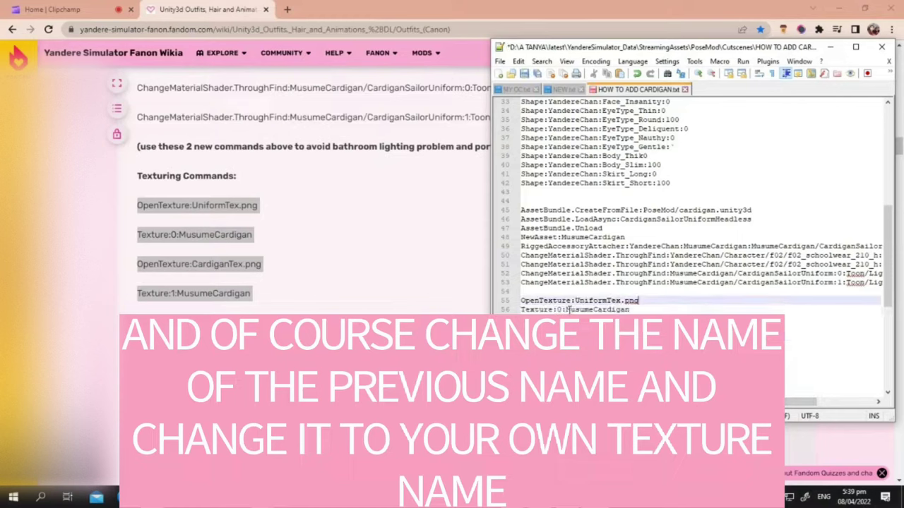
{"action": "left_click", "coordinate": [521, 336]}
{"action": "key", "text": "BackSpace"}
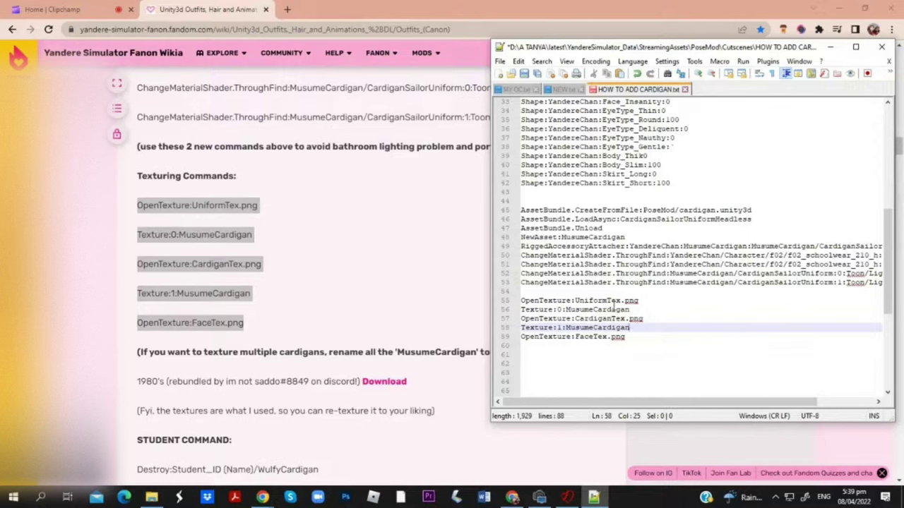
- Look up the cardigan texture in the StreamingAssets folder and replace CardiganTex on line 57 of the note with cardigan
{"action": "left_click", "coordinate": [642, 301]}
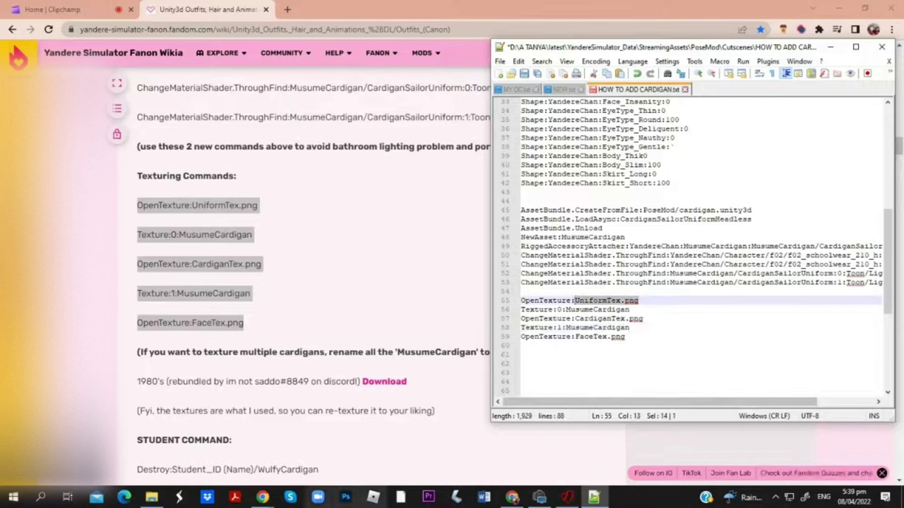
{"action": "left_click", "coordinate": [151, 497]}
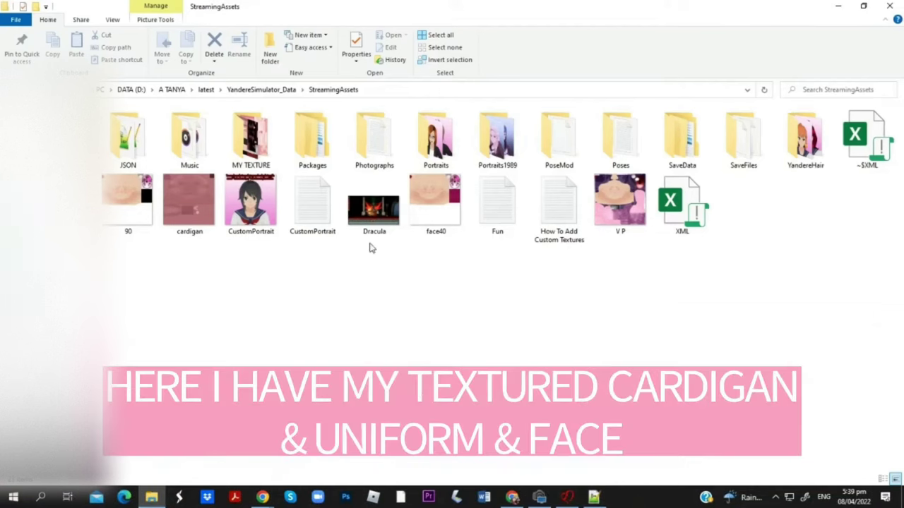
{"action": "left_click", "coordinate": [559, 138]}
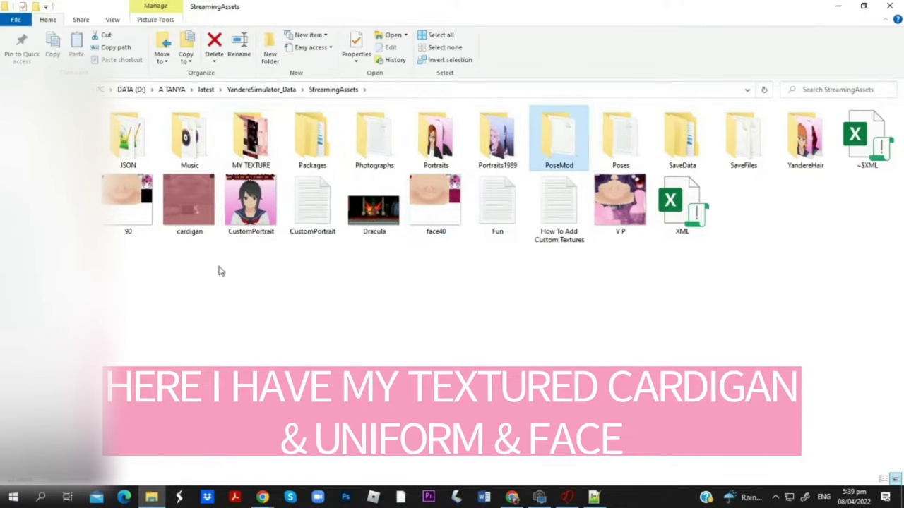
{"action": "left_click_drag", "start_coordinate": [217, 268], "coordinate": [185, 223]}
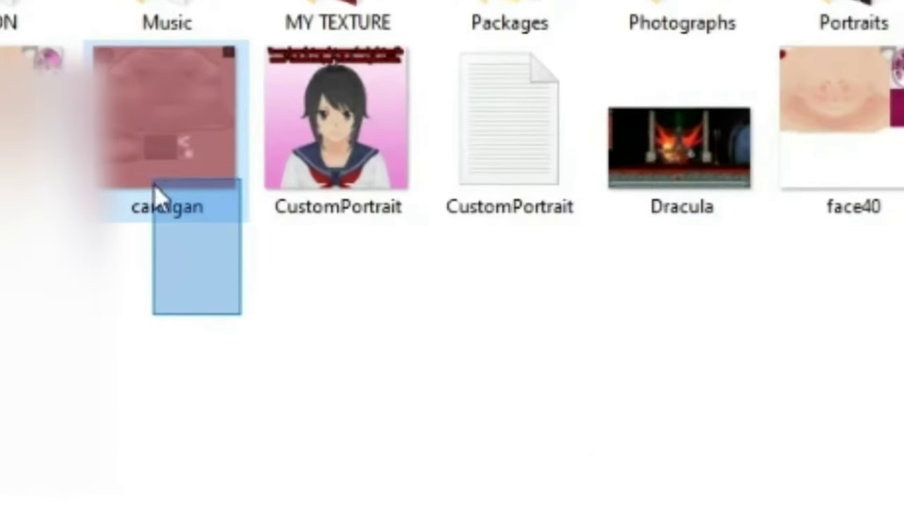
{"action": "left_click_drag", "start_coordinate": [154, 186], "coordinate": [153, 182]}
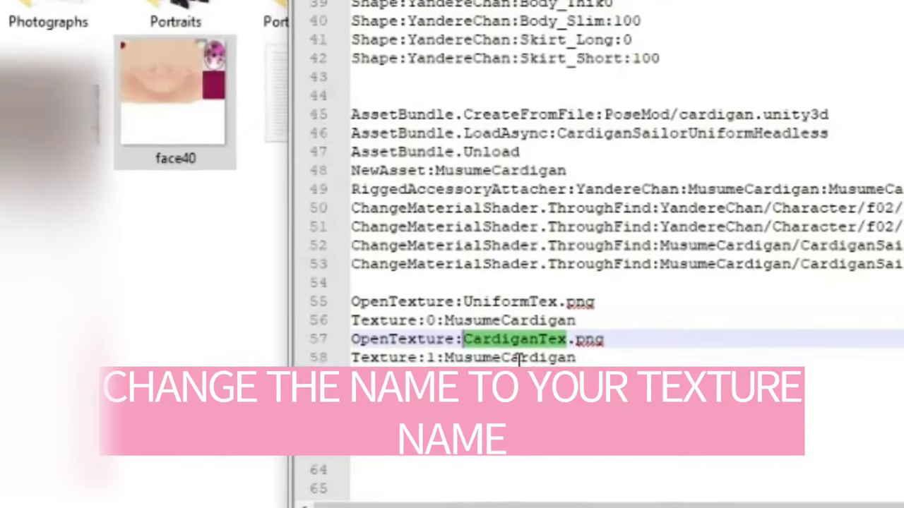
{"action": "type", "text": "c"}
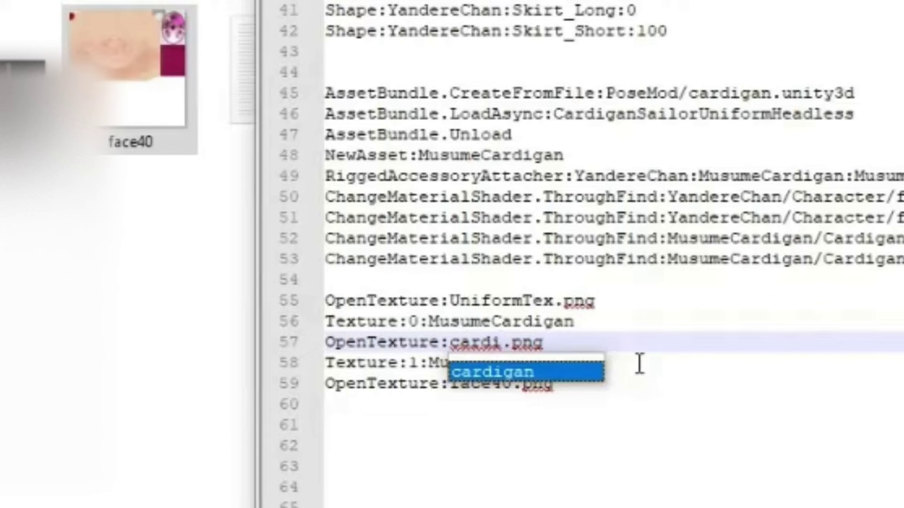
{"action": "type", "text": "ardi"}
{"action": "key", "text": "Return"}
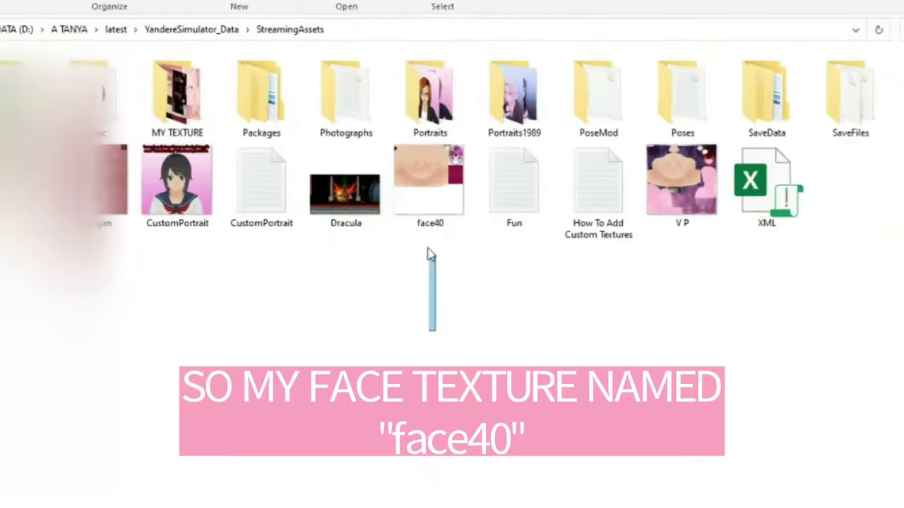
- Find the face texture in StreamingAssets and replace FaceTex on line 59 of the note with face40
{"action": "left_click", "coordinate": [427, 223]}
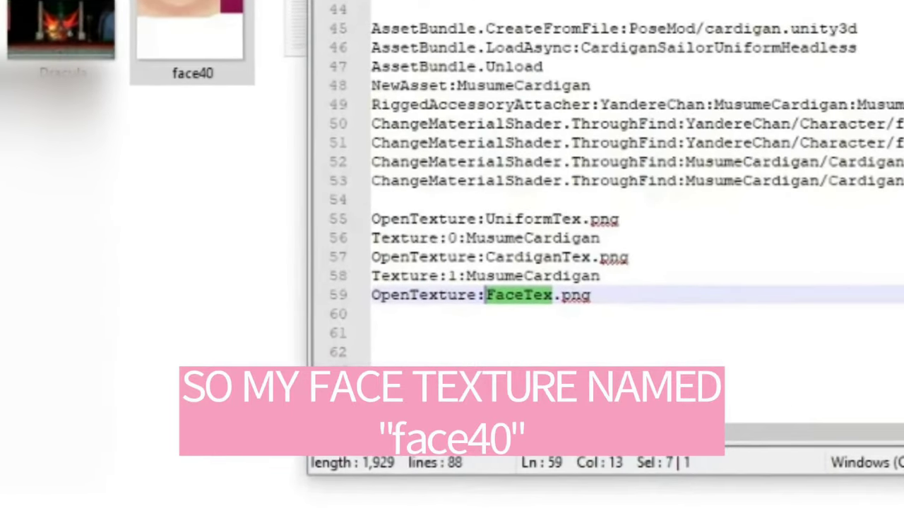
{"action": "type", "text": "f"}
{"action": "type", "text": "a"}
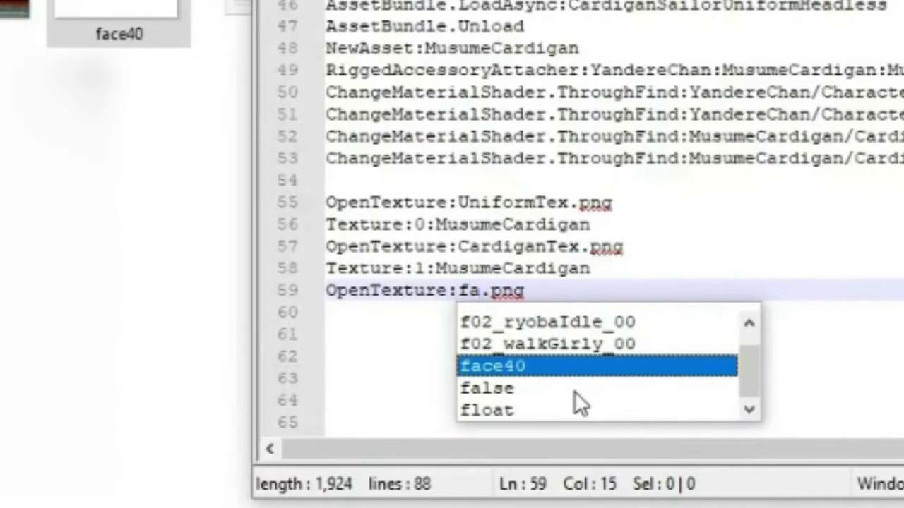
{"action": "type", "text": "ce40"}
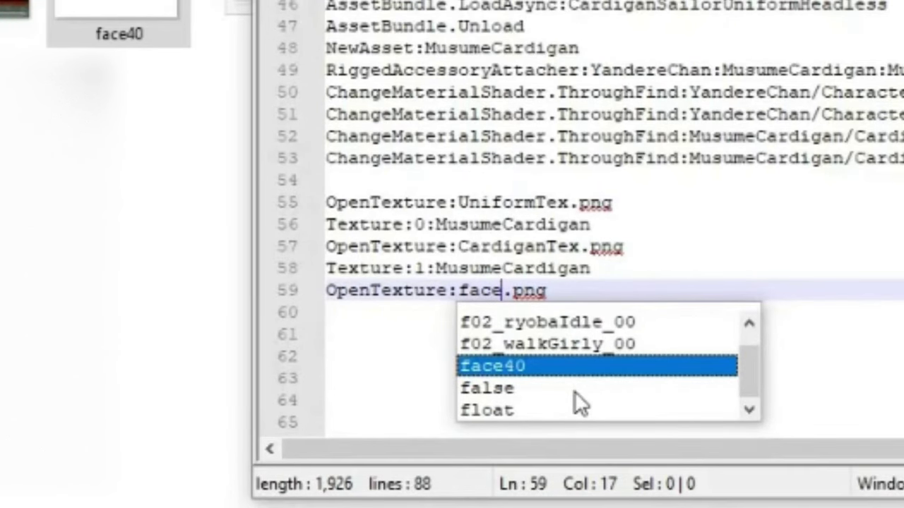
{"action": "left_click", "coordinate": [897, 363]}
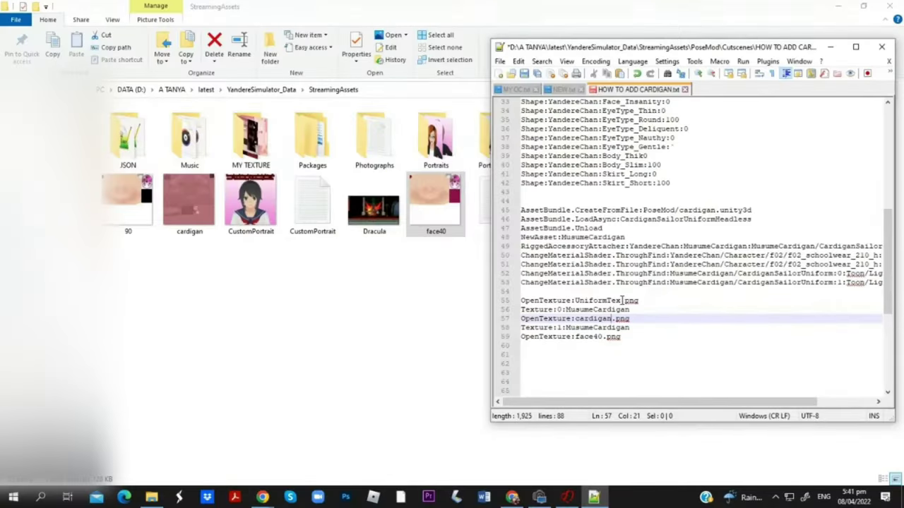
- Open the MY TEXTURE folder, replace UniformTex on line 55 of the note with MY TEXTURE/pink, and save the note
{"action": "left_click_drag", "start_coordinate": [621, 300], "coordinate": [576, 300]}
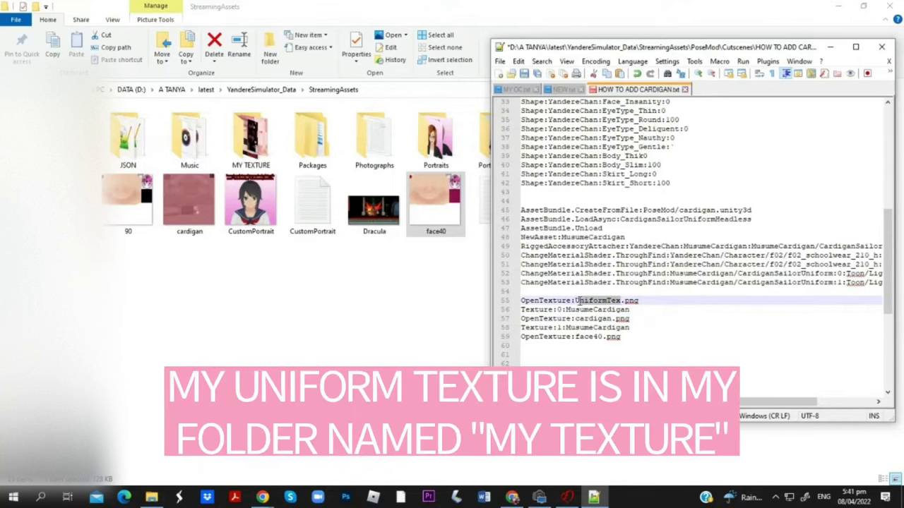
{"action": "left_click", "coordinate": [317, 337]}
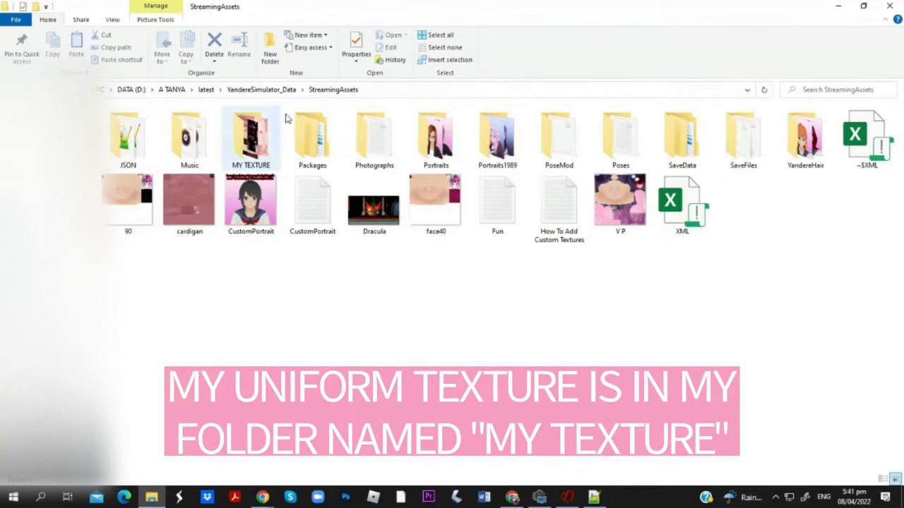
{"action": "double_click", "coordinate": [244, 141]}
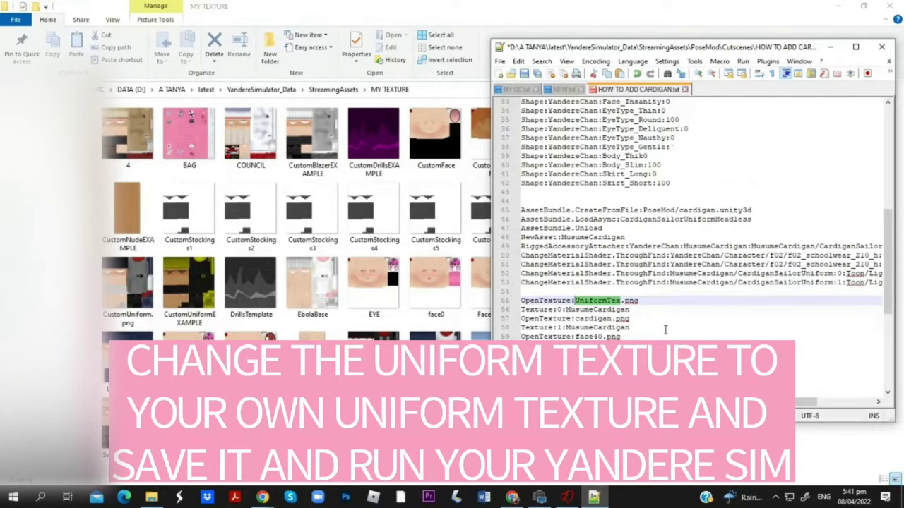
{"action": "type", "text": "M"}
{"action": "type", "text": "Y TEX"}
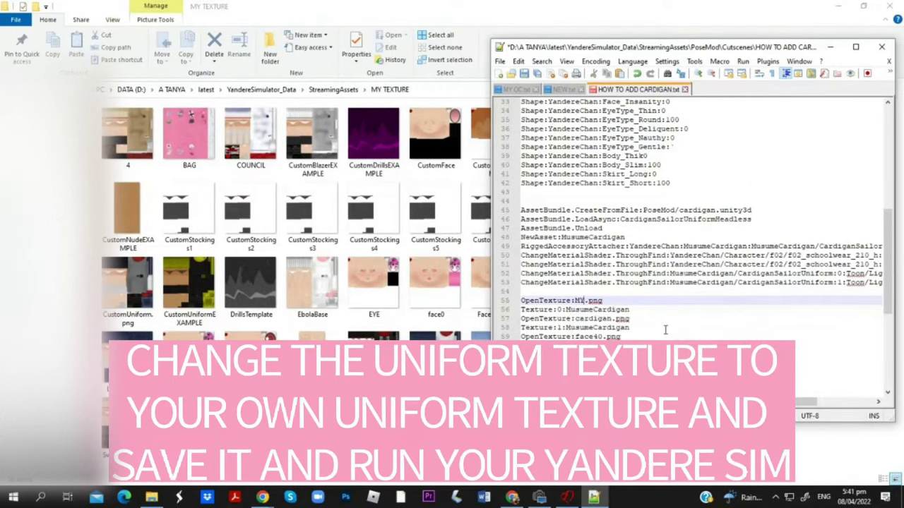
{"action": "type", "text": "TURE"}
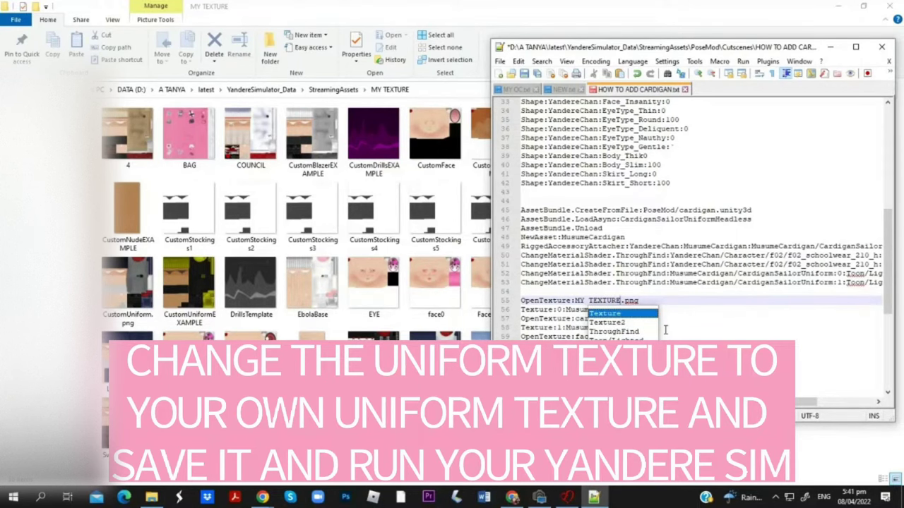
{"action": "type", "text": "/"}
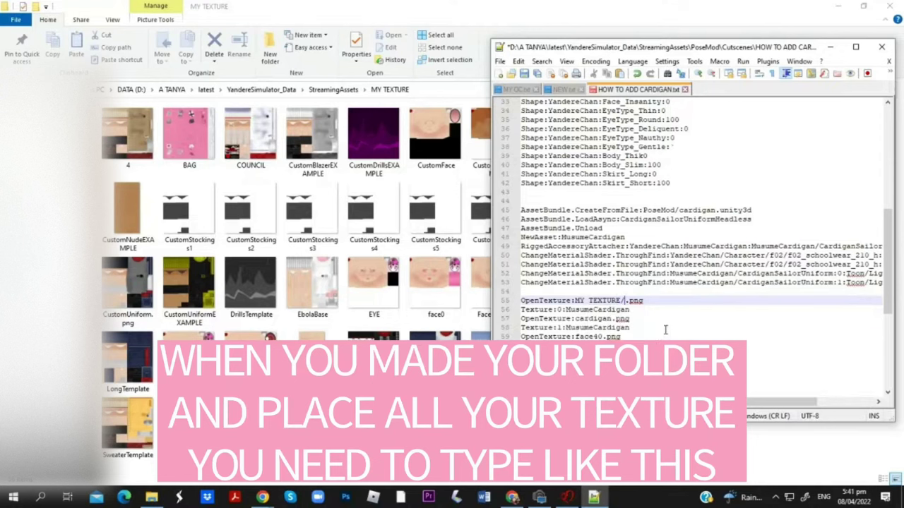
{"action": "type", "text": "pink"}
{"action": "left_click", "coordinate": [644, 355]}
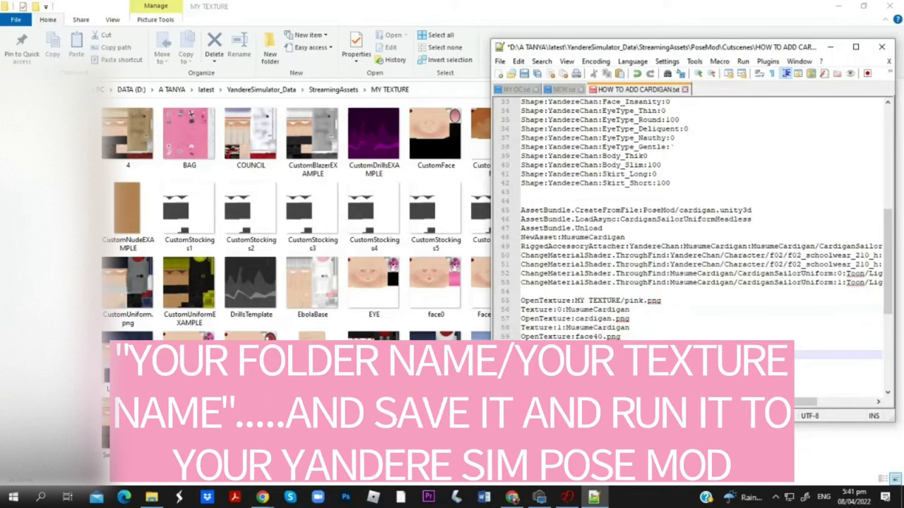
{"action": "key", "text": "ctrl+s"}
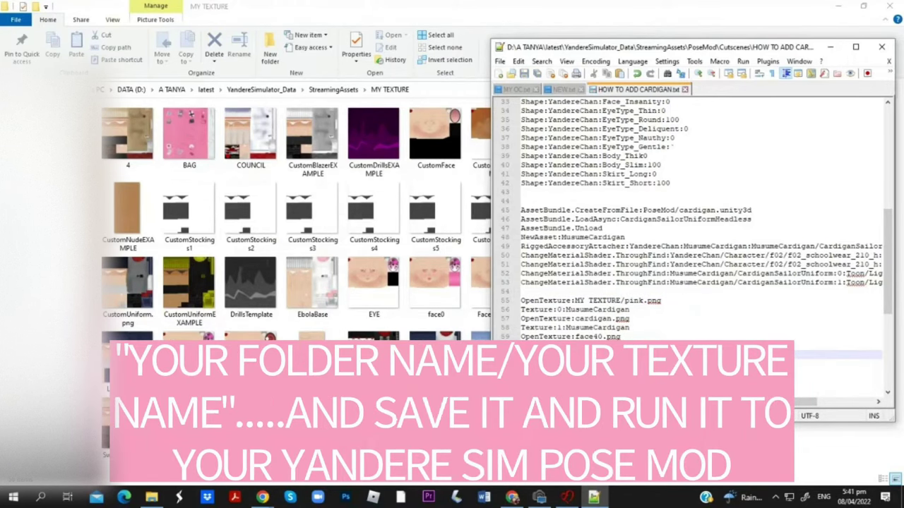
- Switch to Yandere Simulator and run the updated cardigan script from the pose mod's Cutscenes list to apply the textures
{"action": "left_click", "coordinate": [573, 501]}
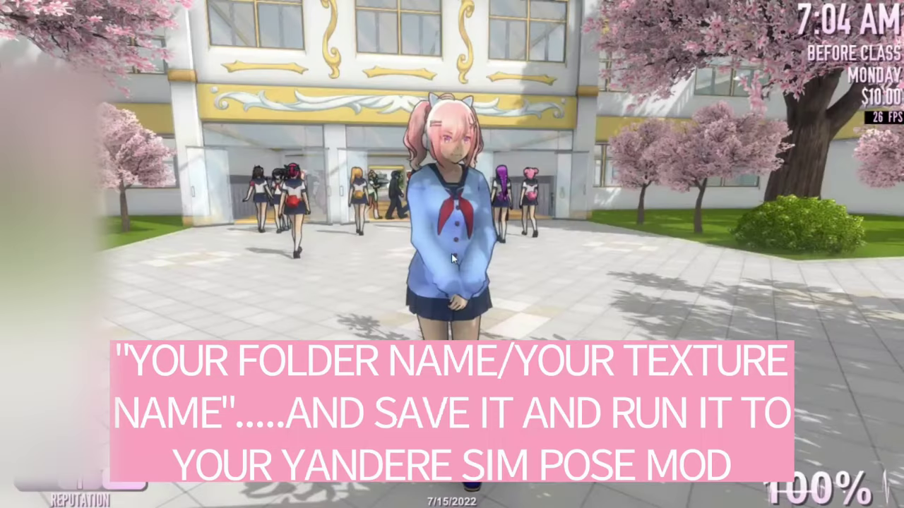
{"action": "key", "text": "p"}
{"action": "key", "text": "Down"}
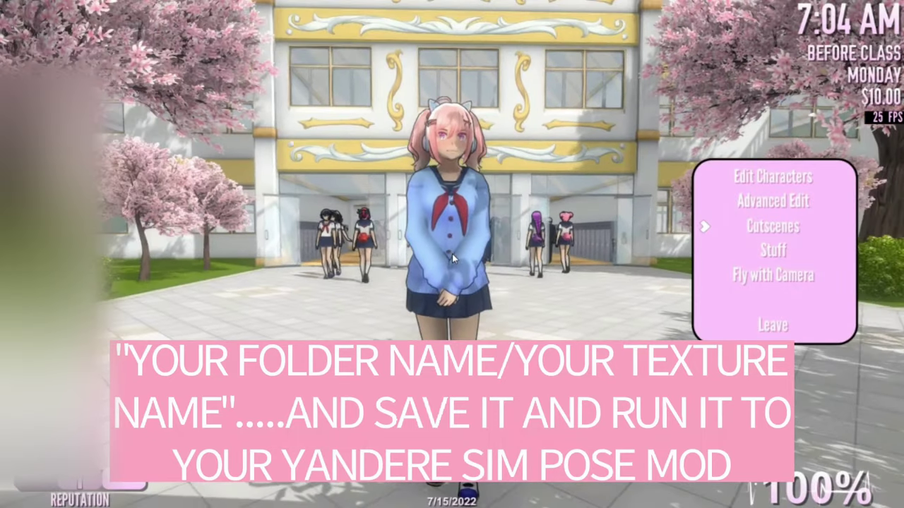
{"action": "key", "text": "e"}
{"action": "key", "text": "Up"}
{"action": "key", "text": "e"}
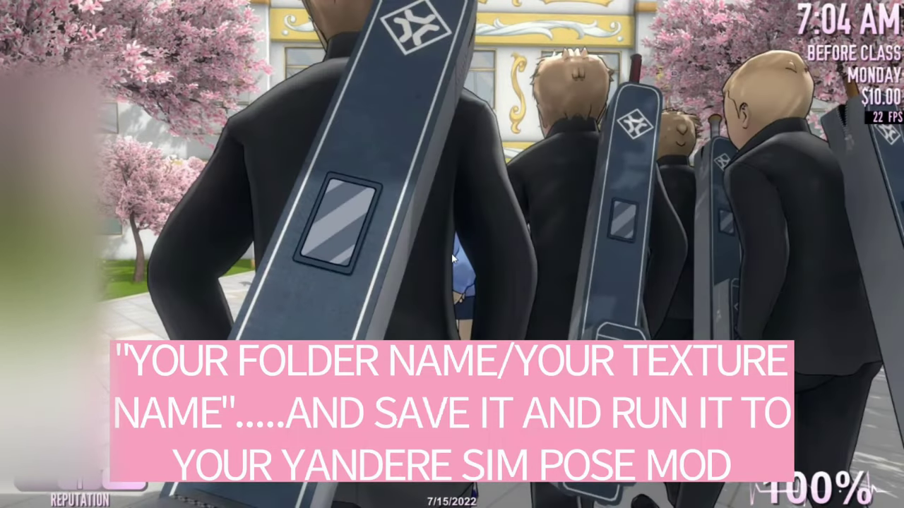